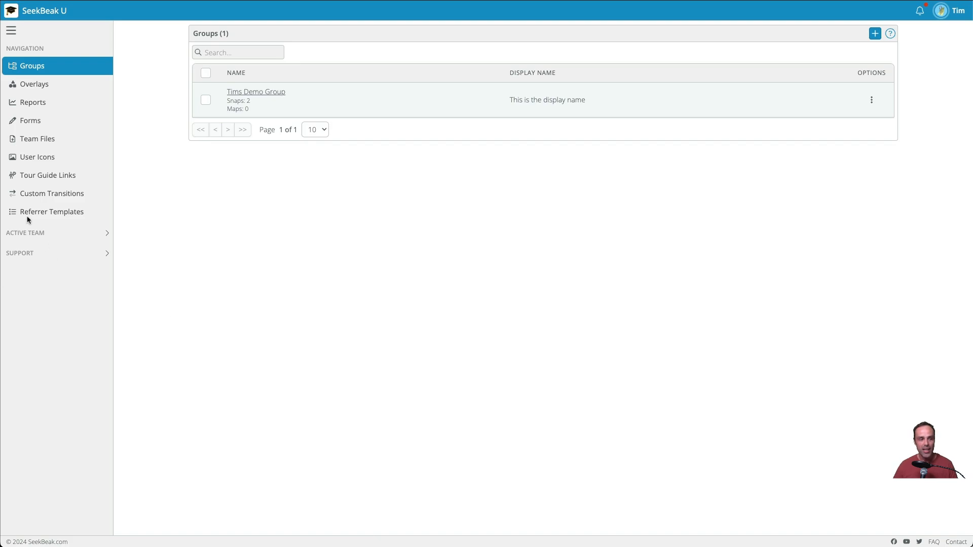
Step: Upload aircraft.gif, airplane-aircraft.png and airplane.png to the team's user icons and save them
left_click(34, 159)
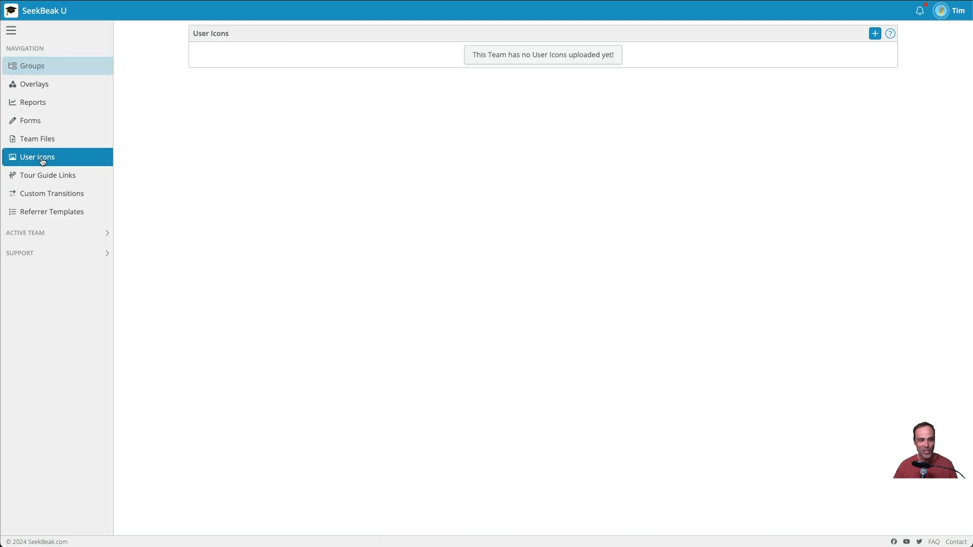
left_click(875, 35)
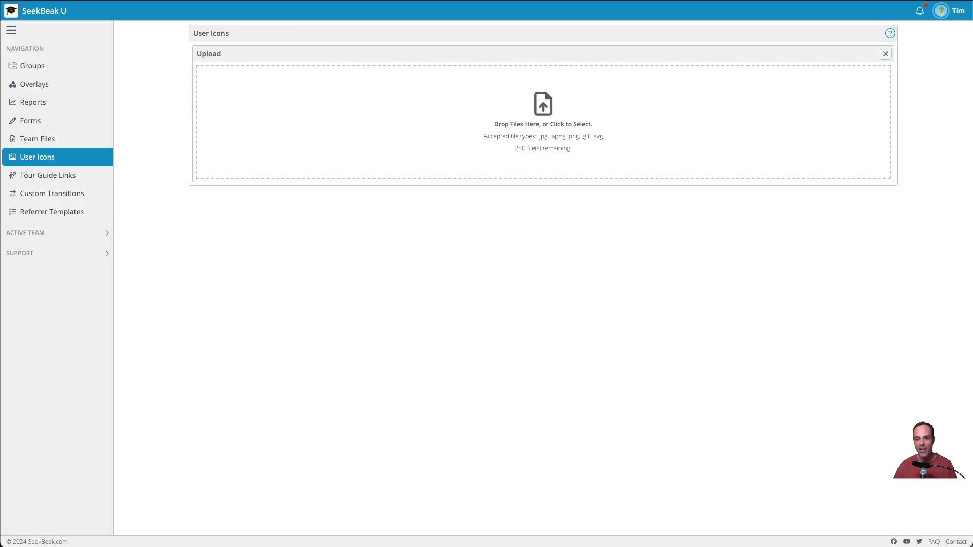
left_click_drag(521, 91, 522, 94)
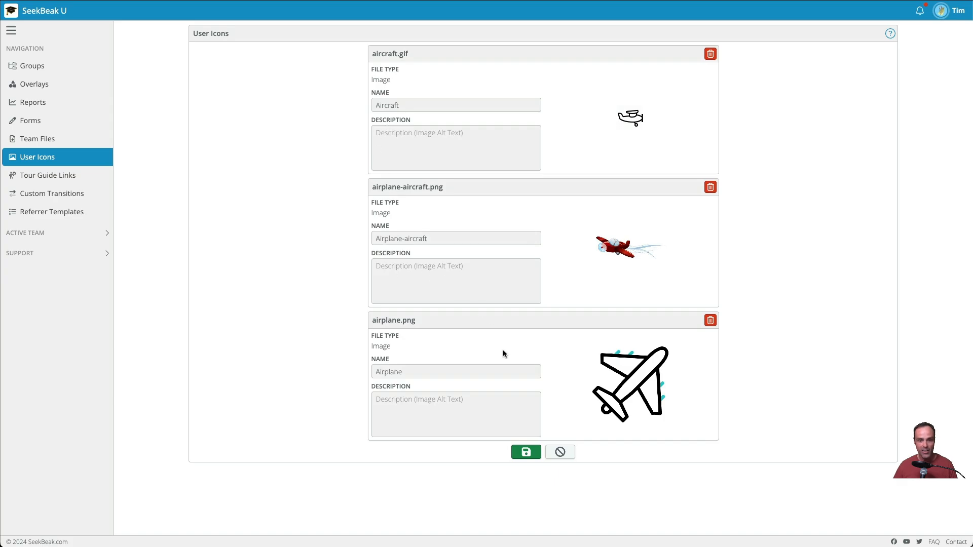
left_click(526, 451)
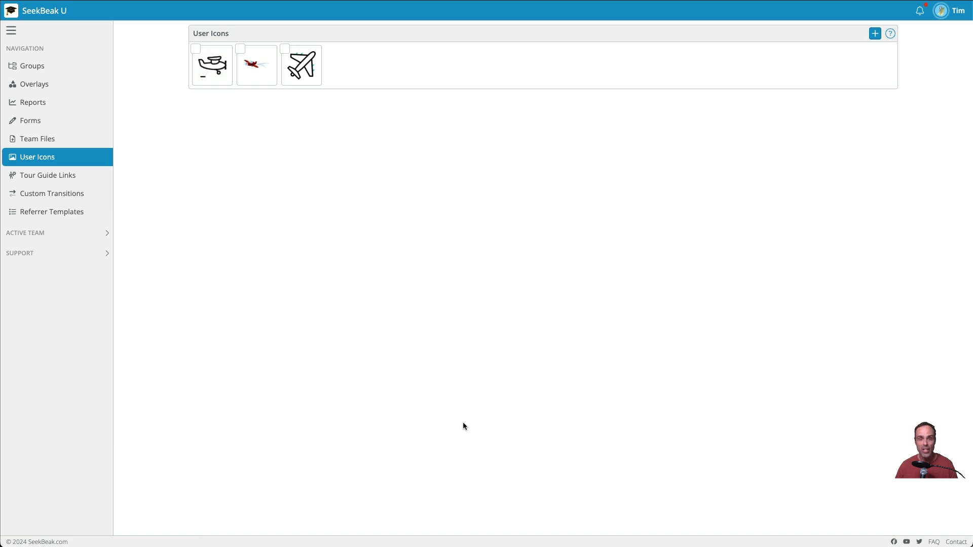
Step: Open the "Seekbeak example high" snap from the demo group
left_click(61, 74)
left_click(261, 95)
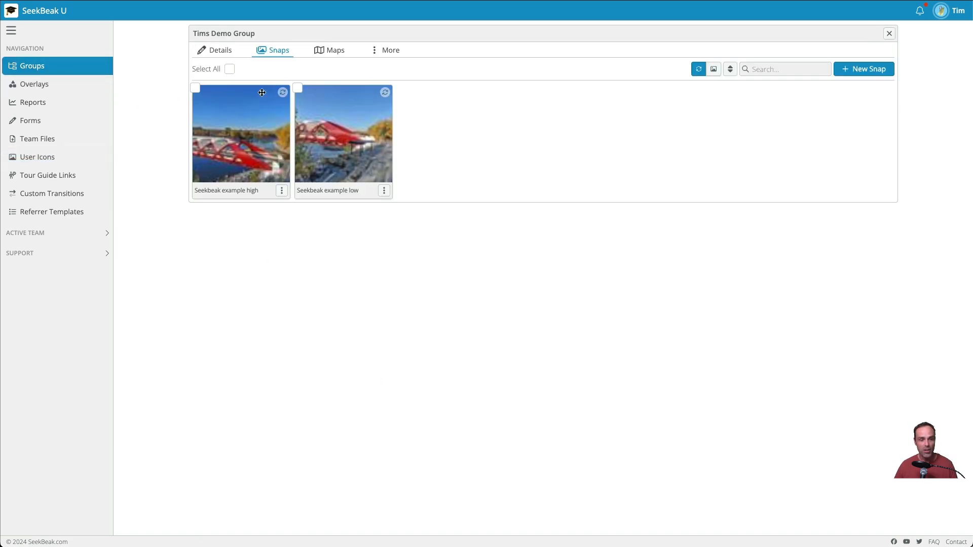
left_click(256, 159)
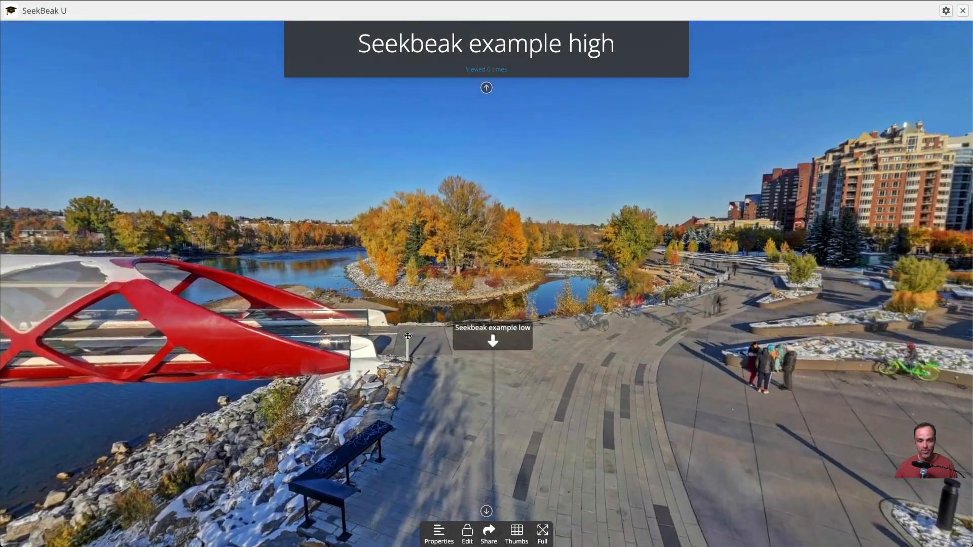
Step: Set the snap's start view position to the current view and save its properties
left_click(436, 531)
left_click(72, 60)
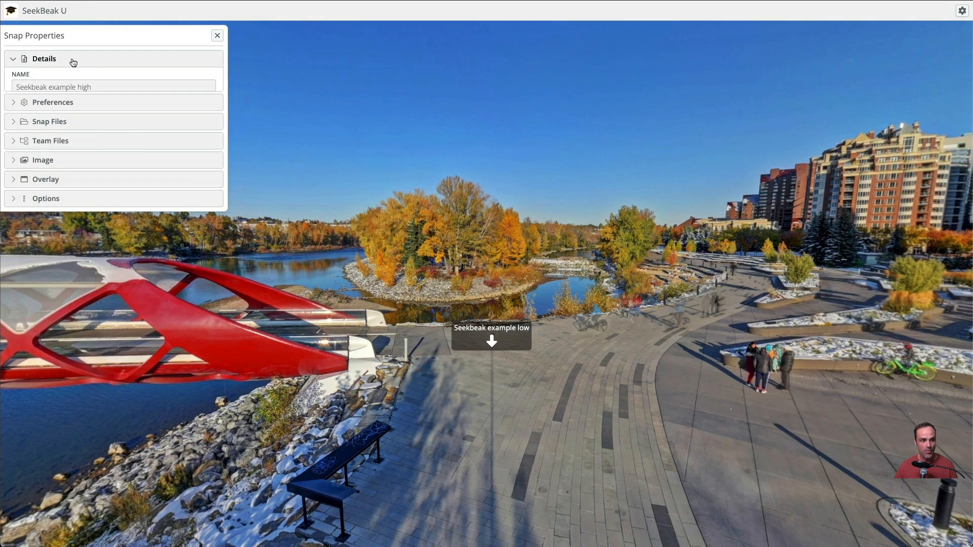
left_click(191, 218)
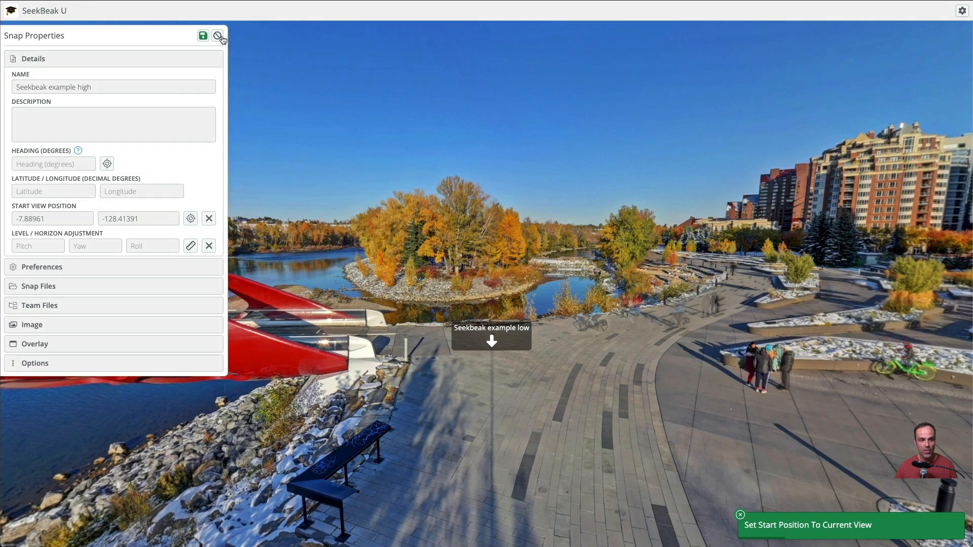
left_click(205, 36)
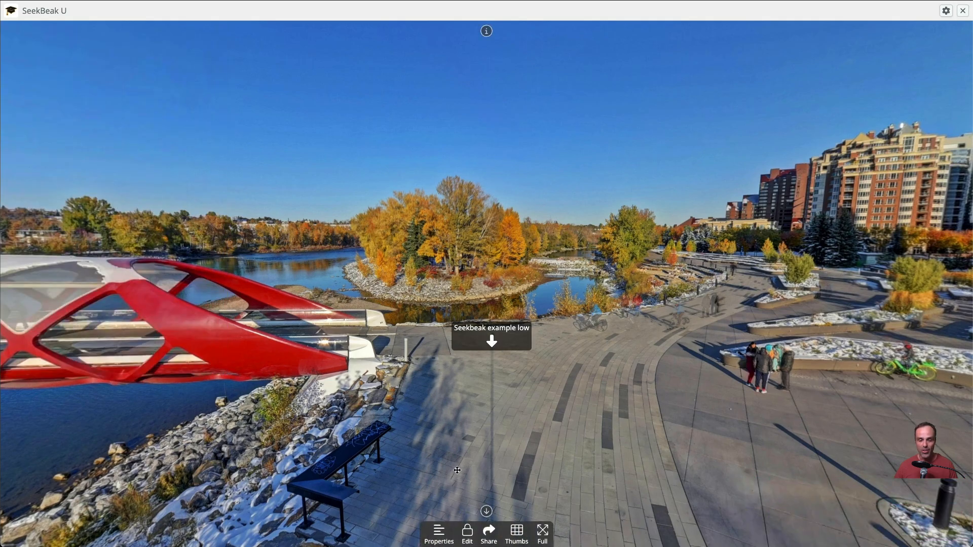
Step: Unlock the snap for editing, name the "Seekbeak example low" hotspot "Going down!" and give it the uploaded aircraft.gif icon
left_click(468, 531)
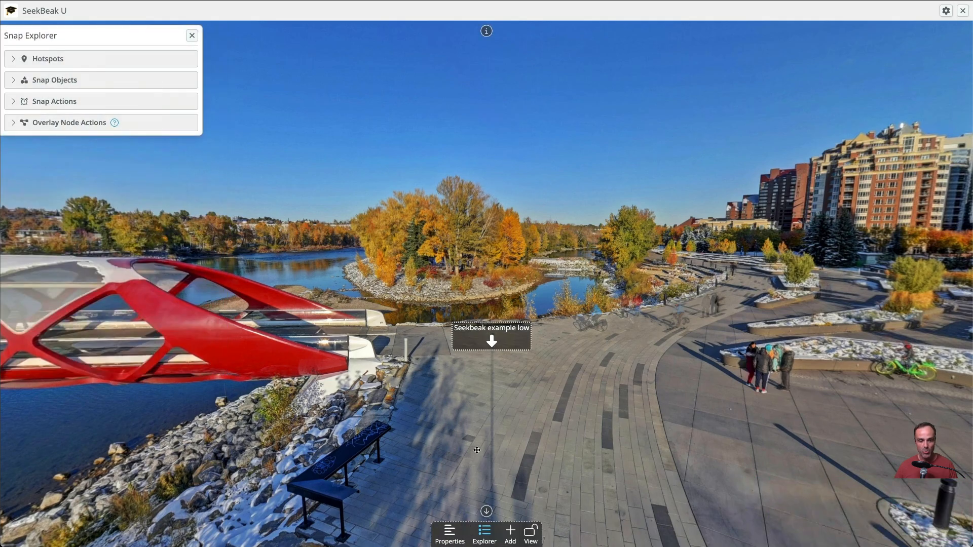
left_click(494, 338)
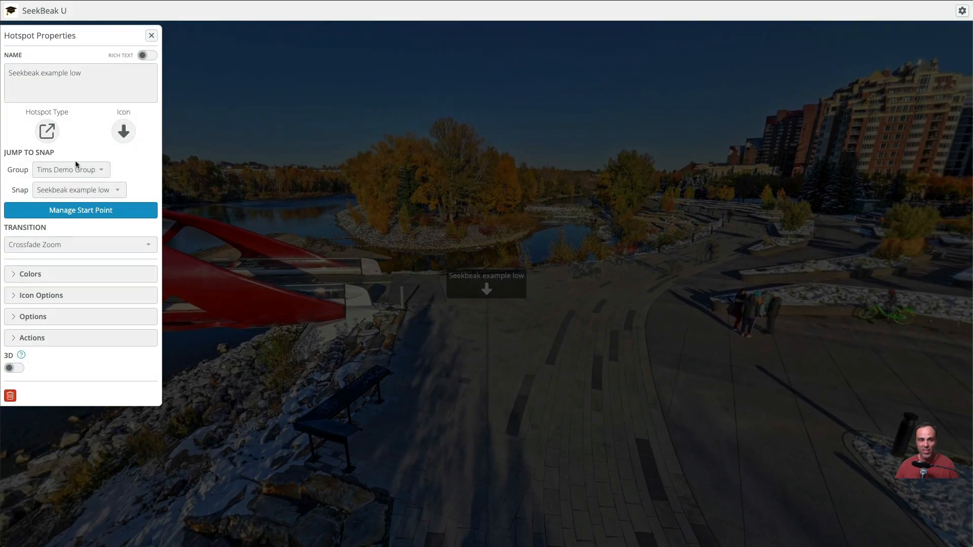
left_click(100, 79)
key("super+a")
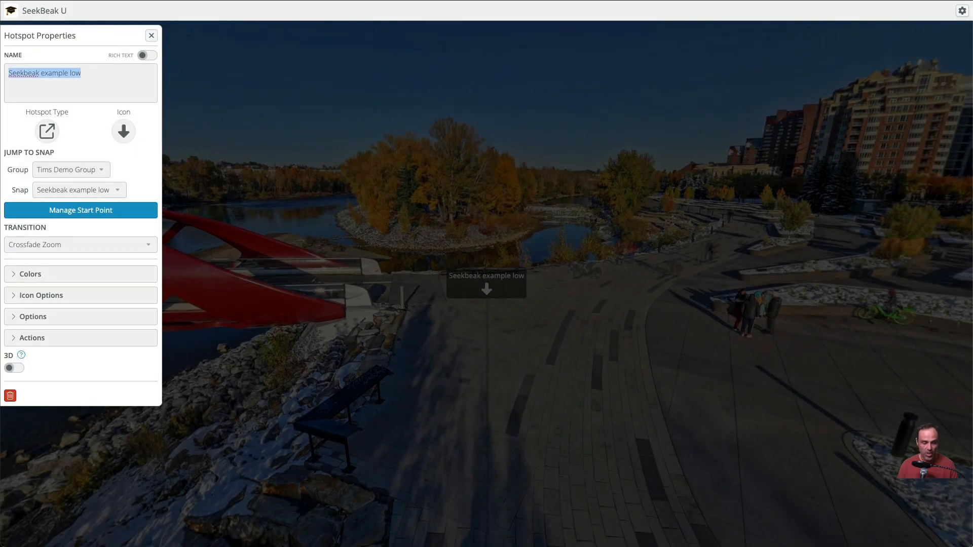
type("Going down!")
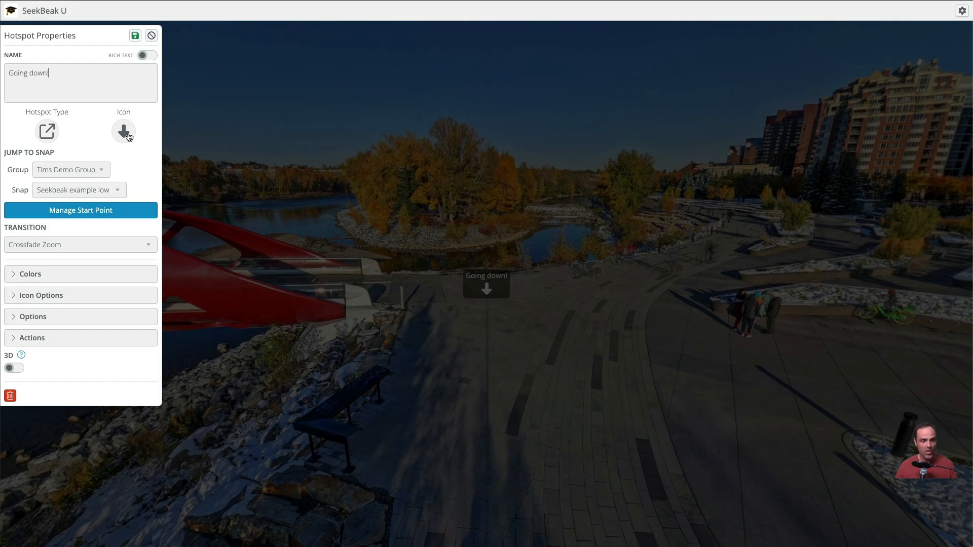
left_click(125, 133)
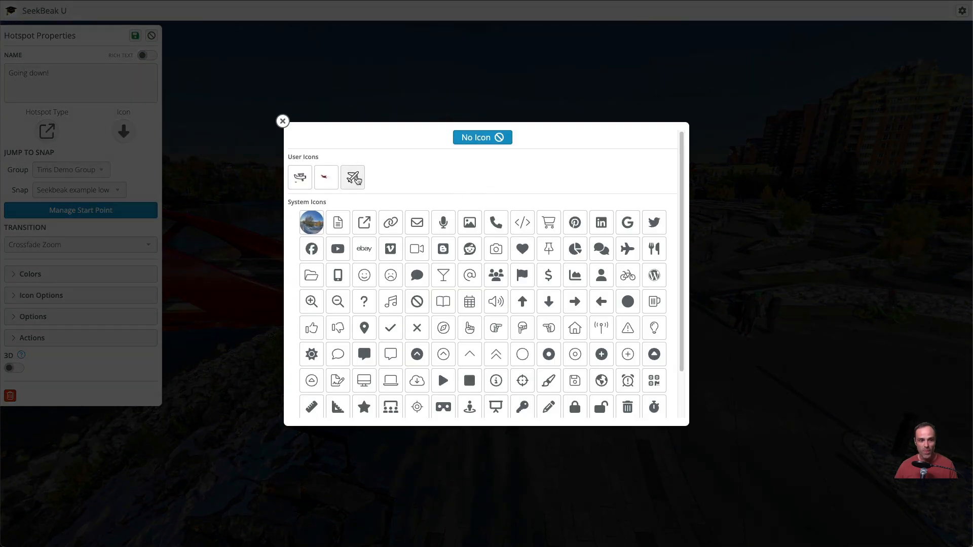
left_click(300, 177)
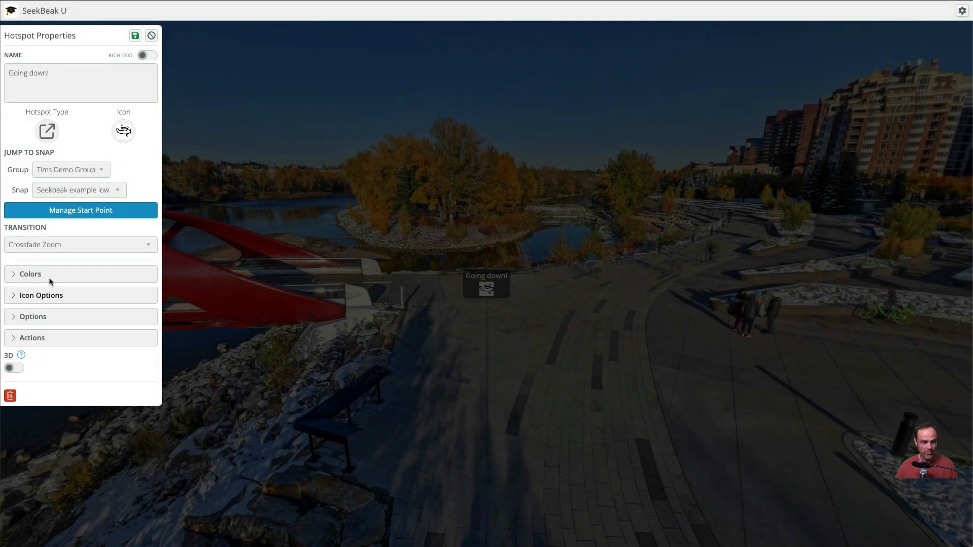
Step: Examine the hotspot's icon position options and its start point settings
left_click(45, 299)
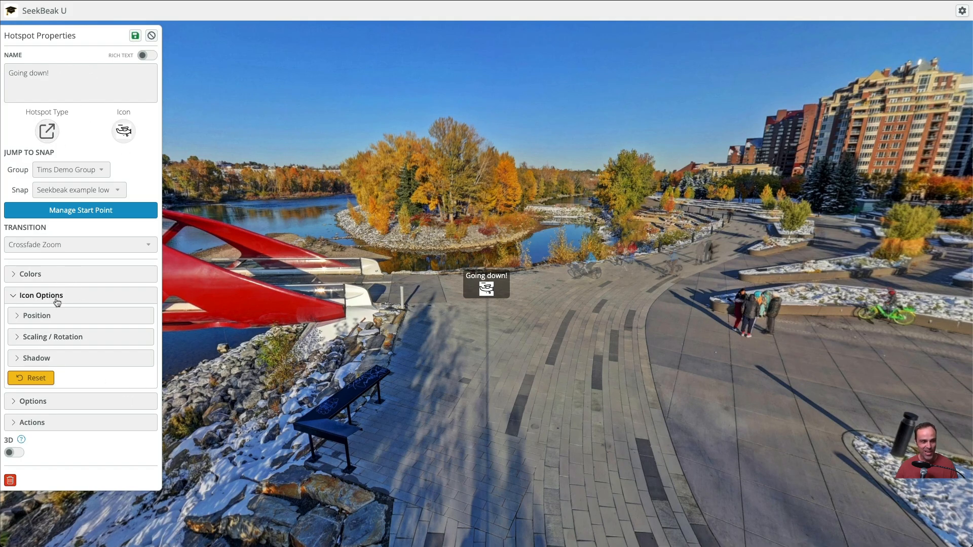
left_click(53, 316)
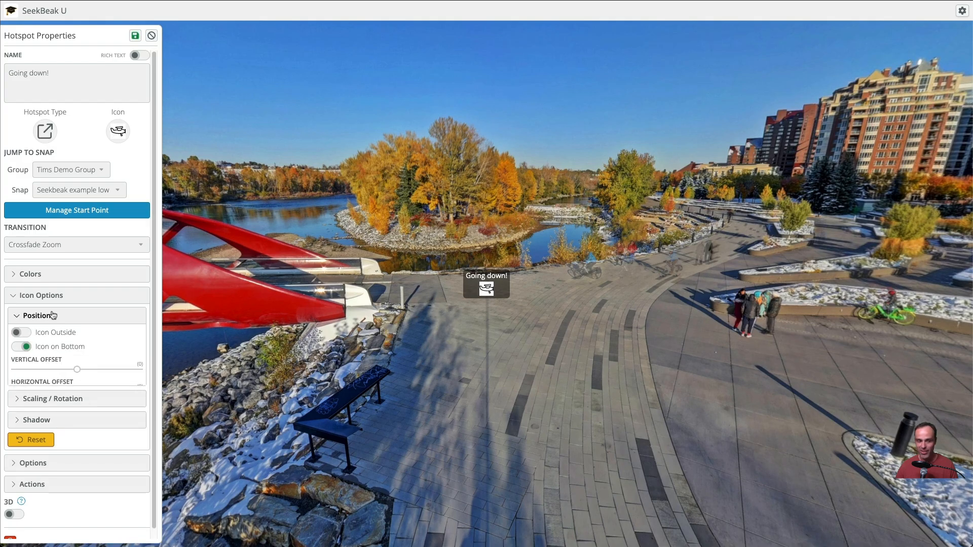
left_click(53, 316)
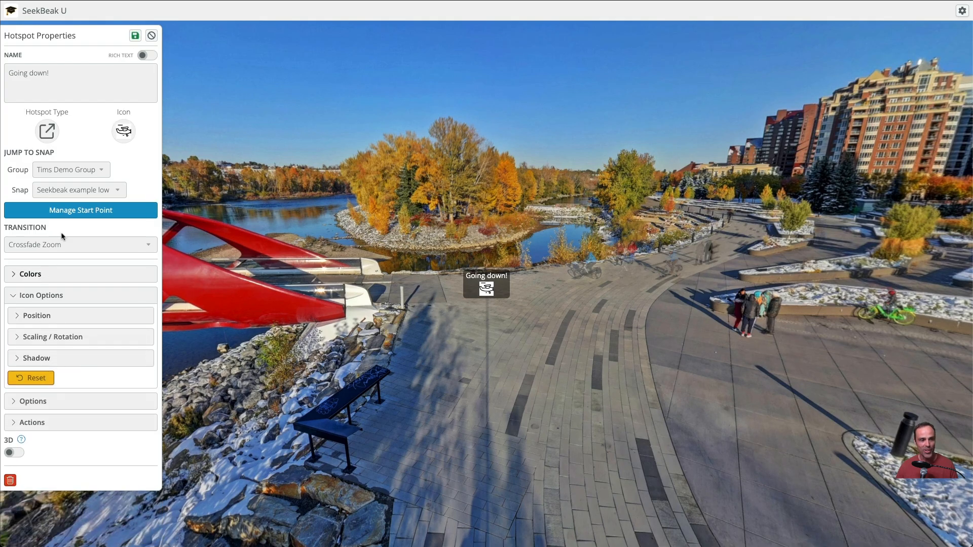
left_click(75, 208)
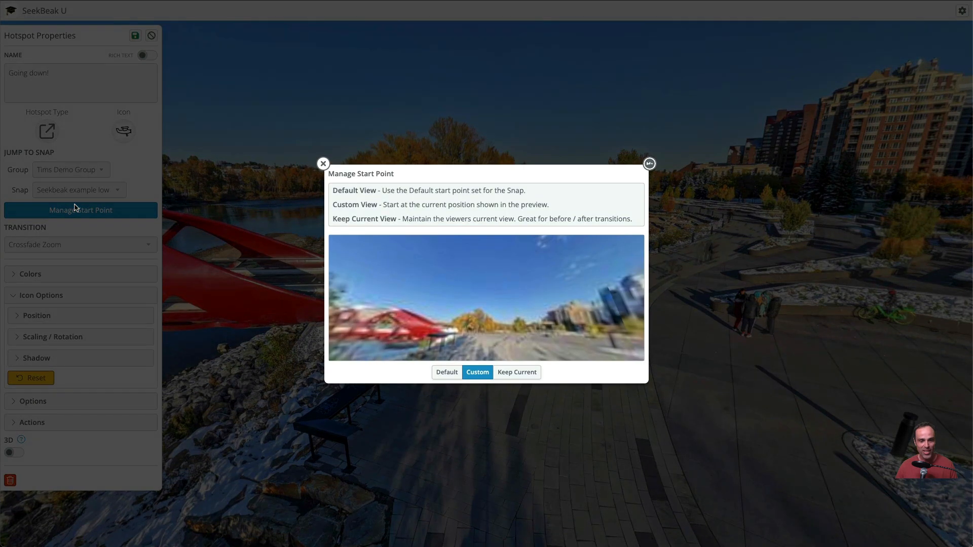
left_click(323, 164)
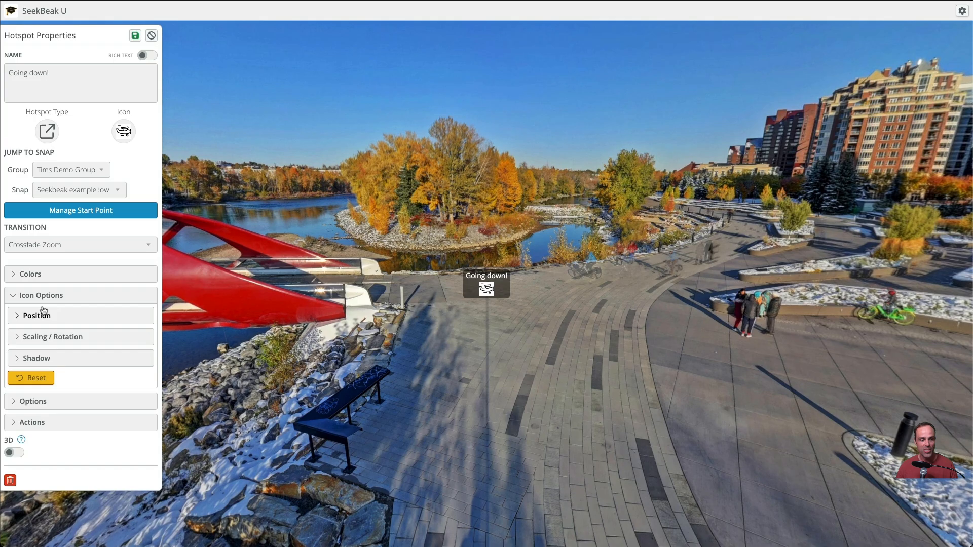
Step: Scale the hotspot's aircraft icon to 3.4 and rotate it 19 degrees about the Z axis
left_click(54, 337)
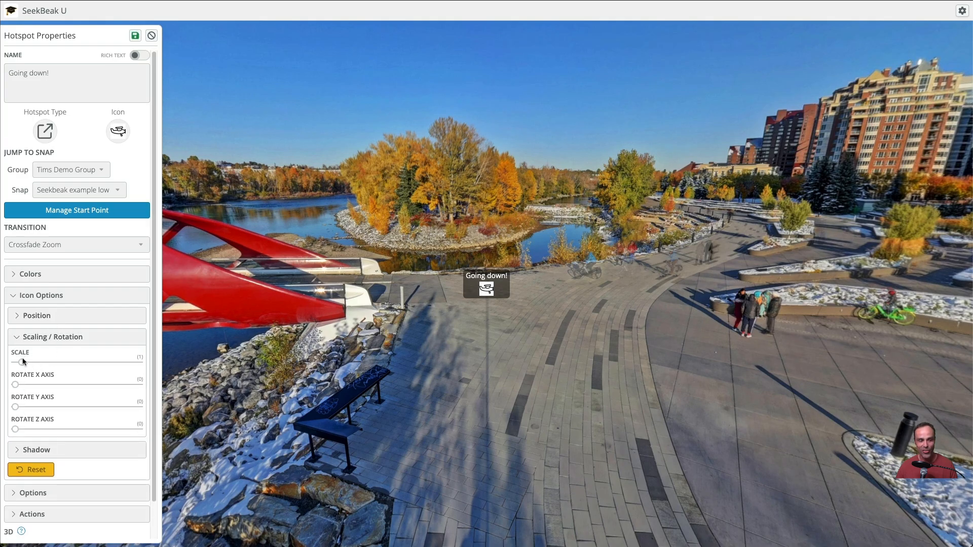
left_click_drag(22, 363, 56, 369)
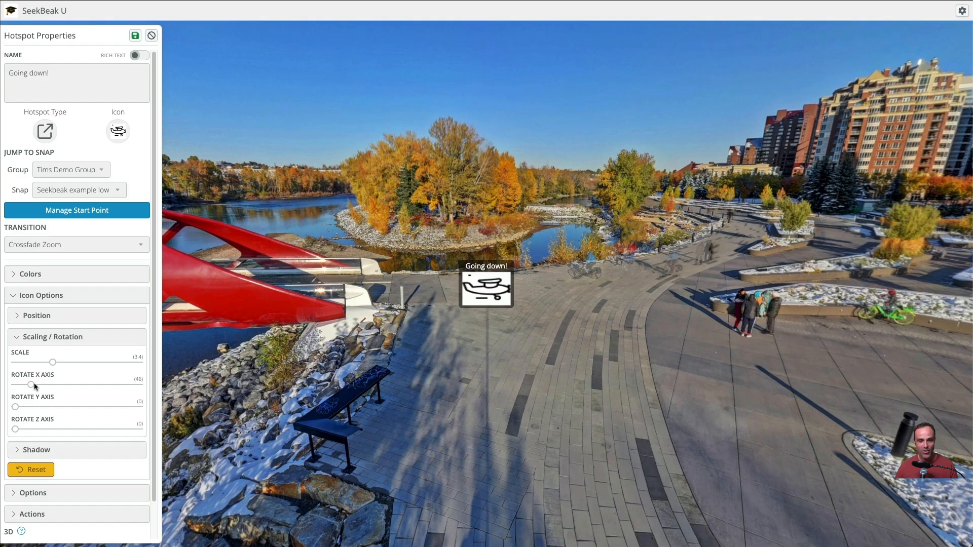
left_click_drag(16, 429, 27, 429)
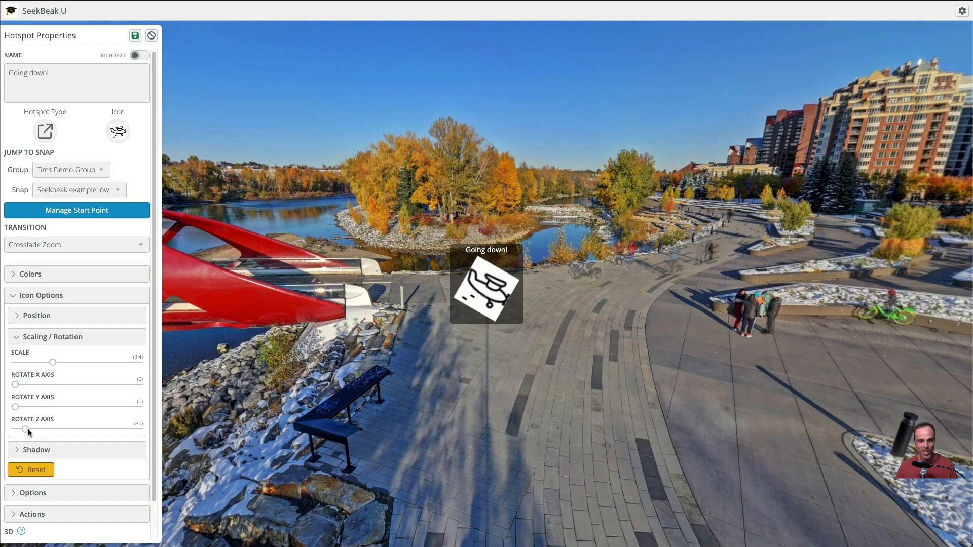
left_click_drag(27, 430, 25, 433)
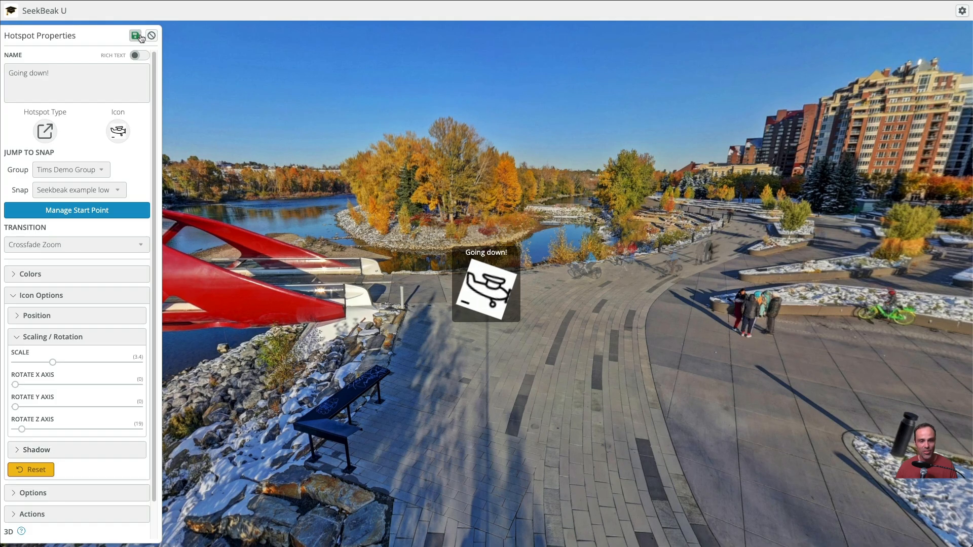
Step: Enable rich text for the hotspot name and set its font size to 1.5em
left_click_drag(91, 74, 33, 70)
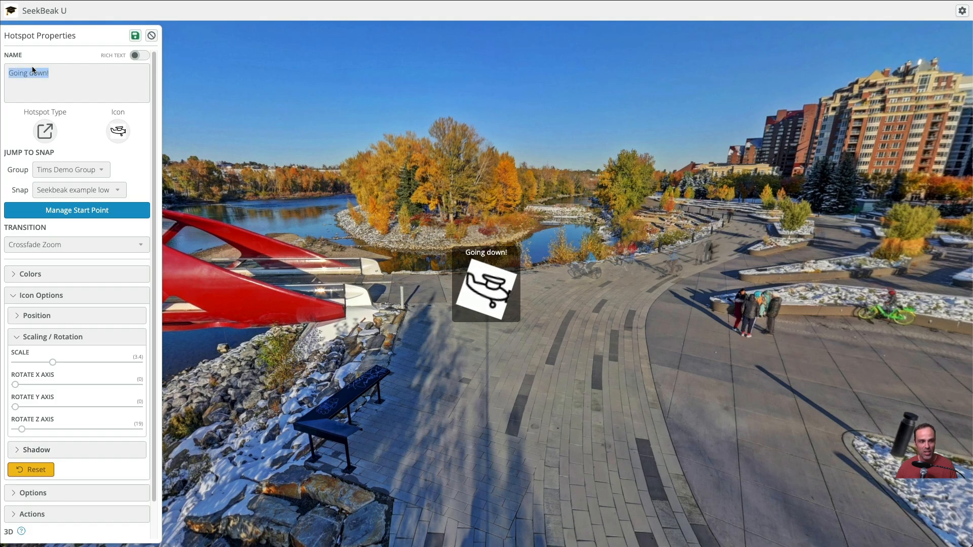
left_click(143, 56)
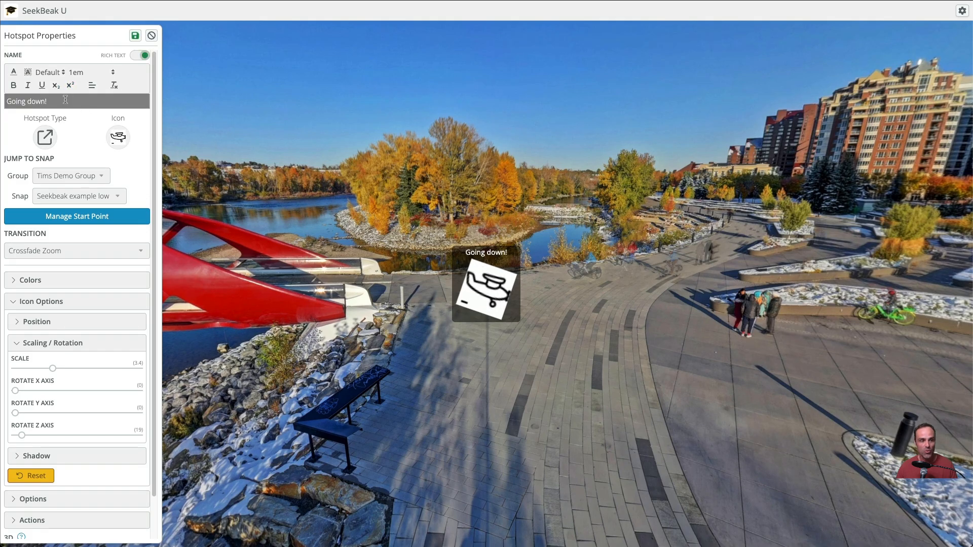
left_click_drag(11, 101, 47, 100)
left_click(86, 76)
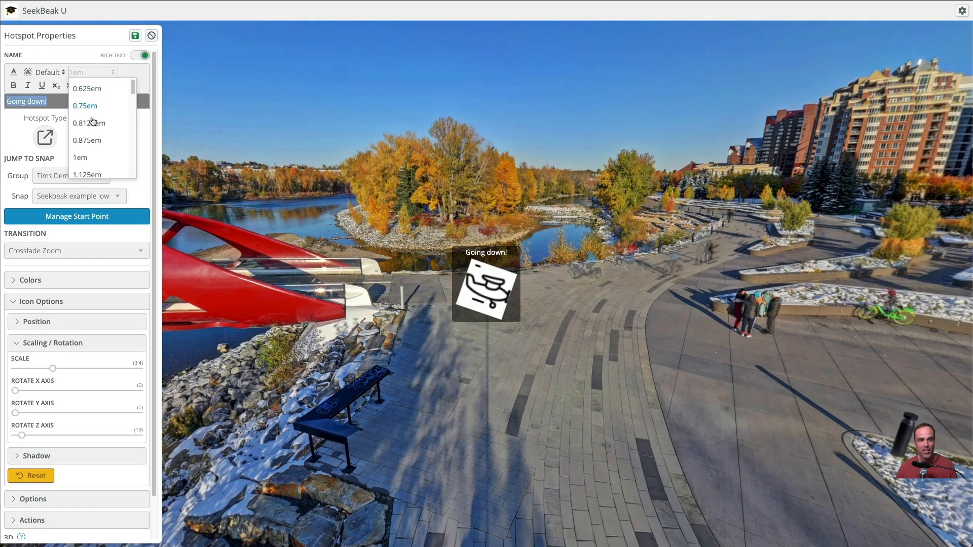
scroll(93, 127, "down", 3)
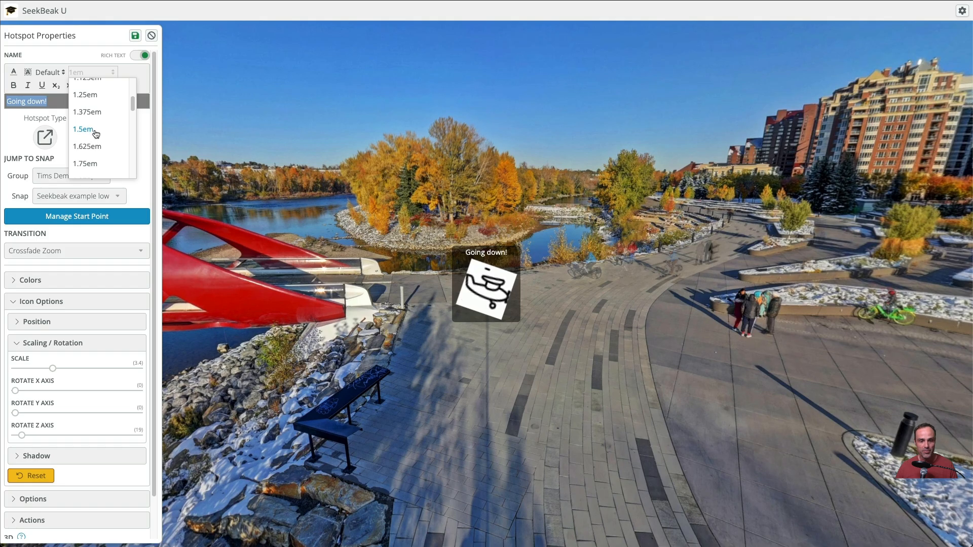
left_click(94, 130)
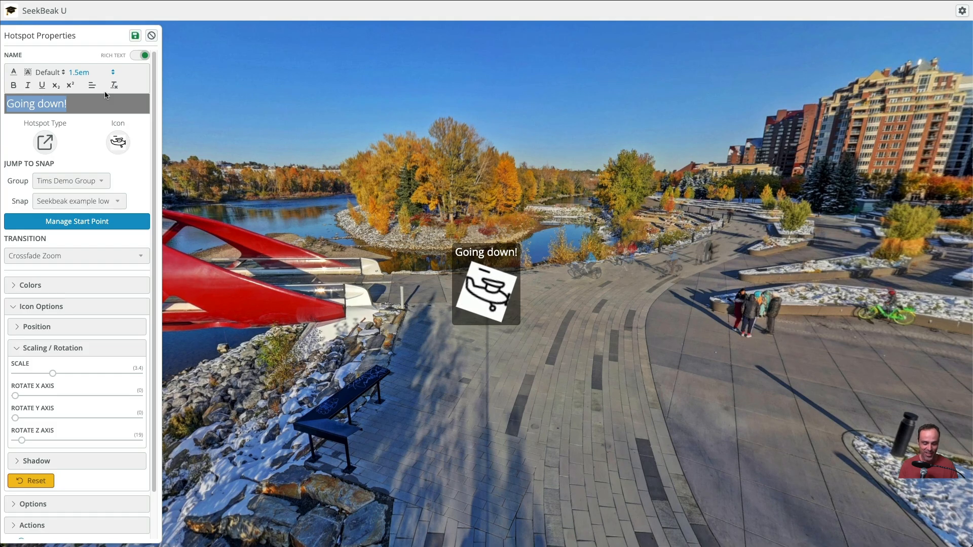
Step: Replace the hotspot name with "Lower Image.", then save the hotspot and the snap
type("Lower Image")
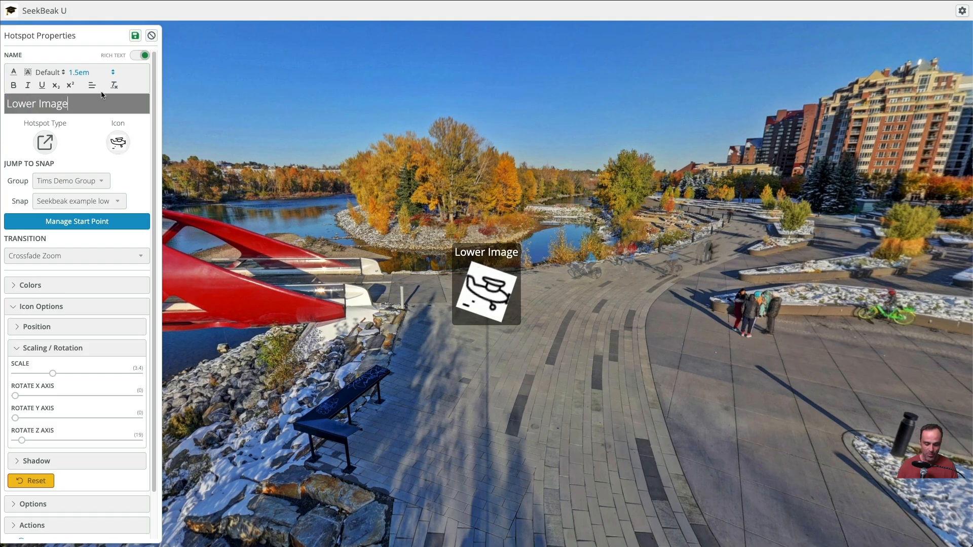
type(".")
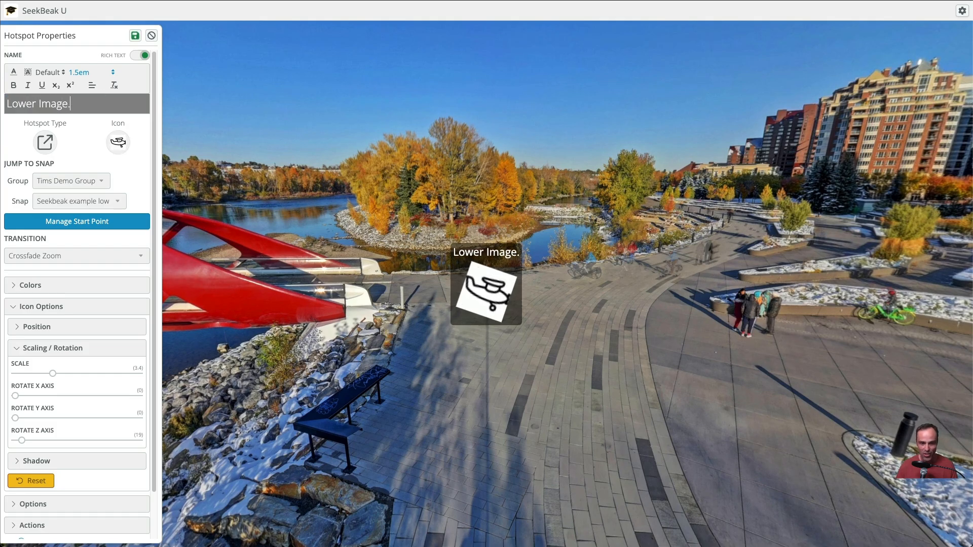
left_click(135, 35)
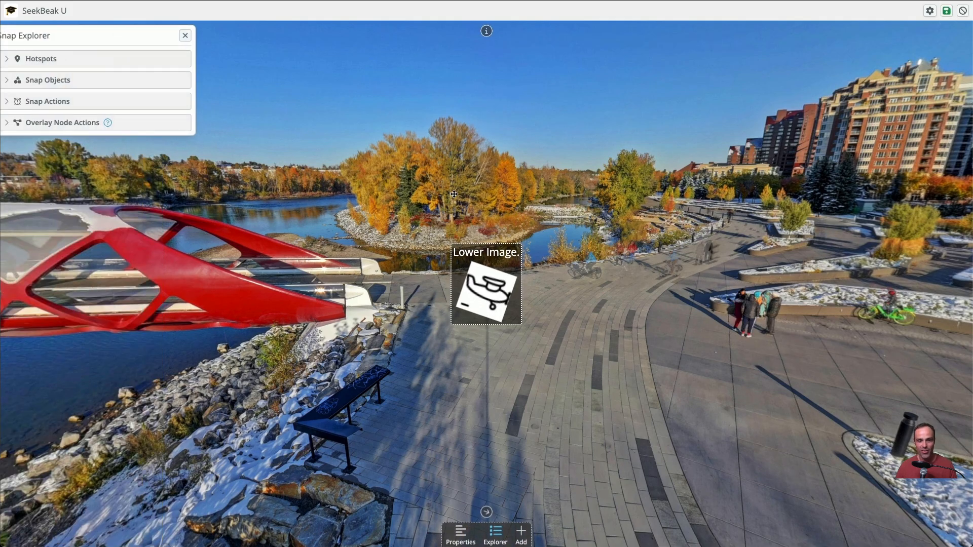
left_click(962, 11)
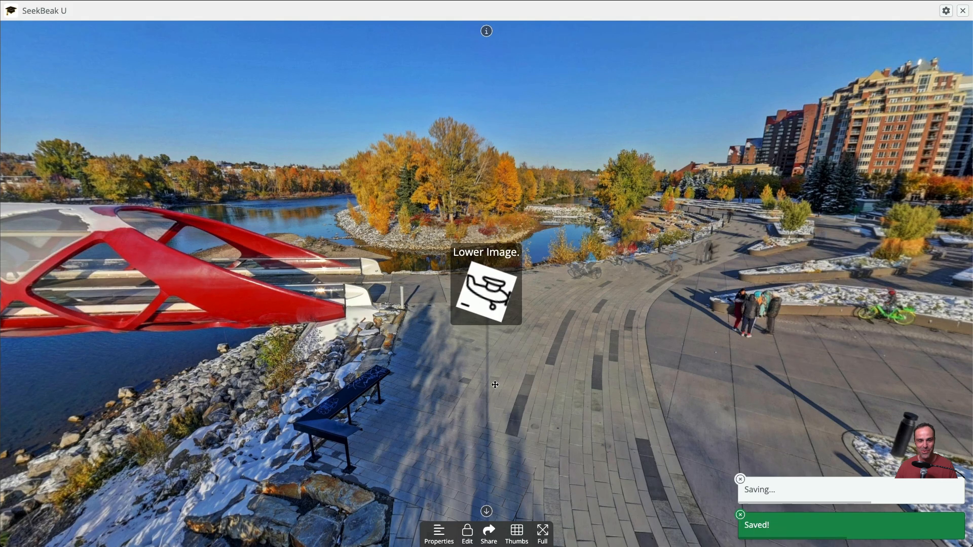
Step: Jump to the low snap and assign the red airplane user icon to its "Go Up!" hotspot in edit mode
left_click(490, 296)
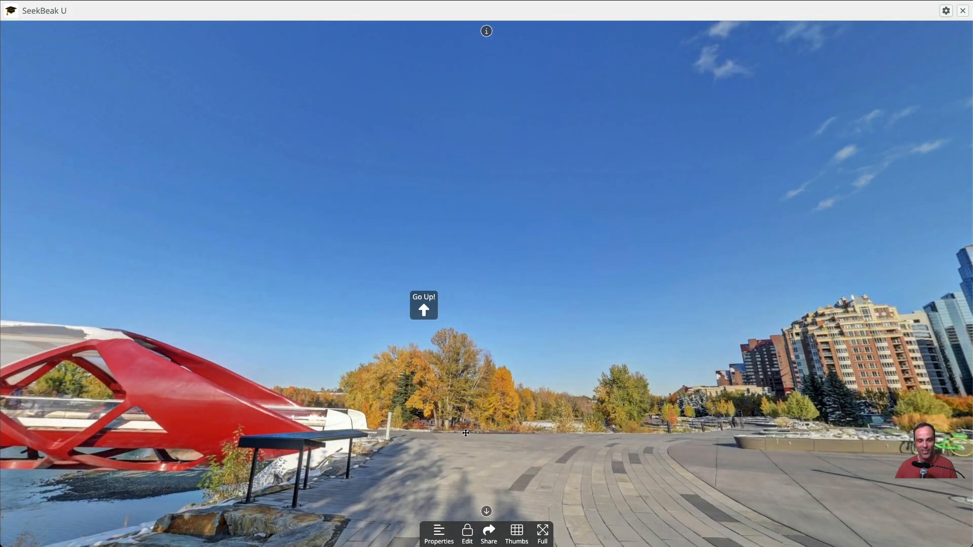
left_click(468, 535)
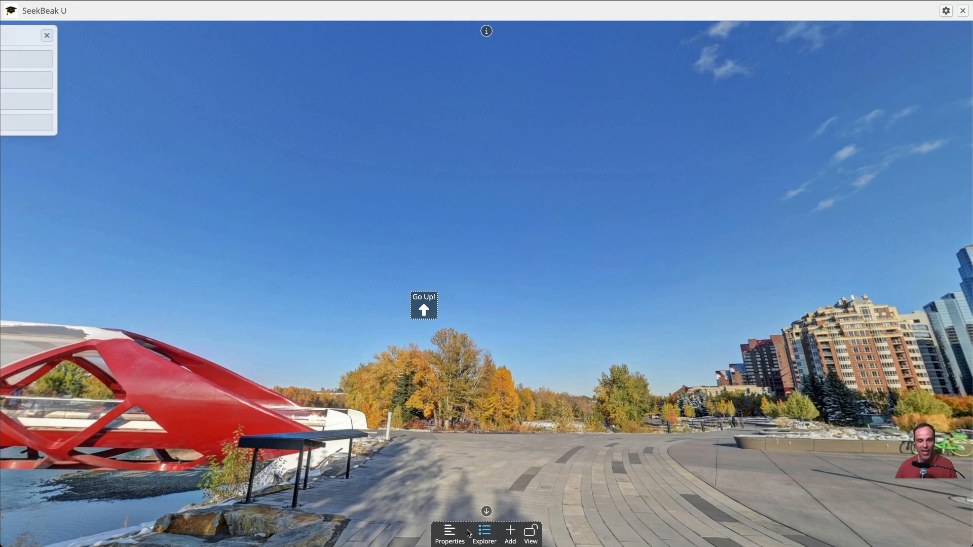
left_click(424, 307)
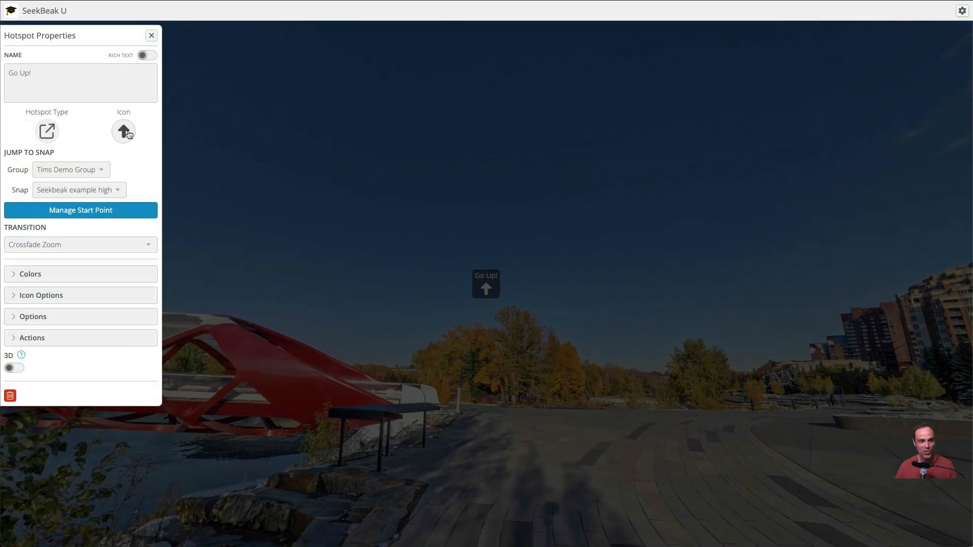
left_click(126, 133)
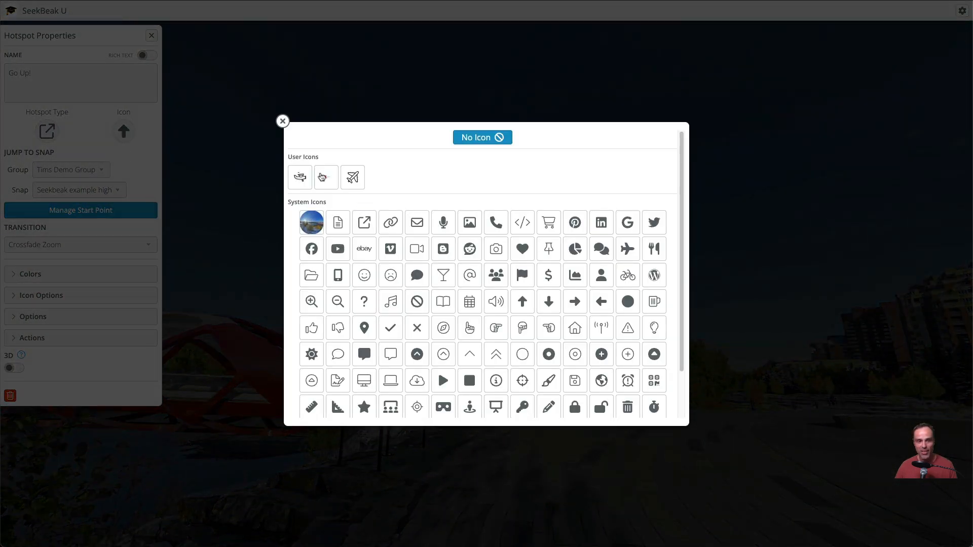
left_click(325, 180)
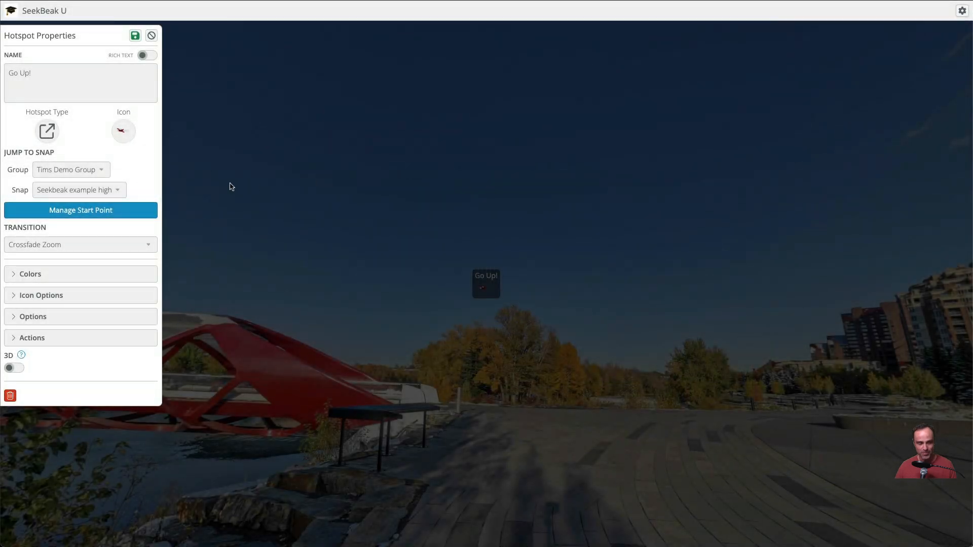
Step: Scale the hotspot's red airplane icon to 5.2 and rotate it 35 degrees about the Z axis
left_click(51, 274)
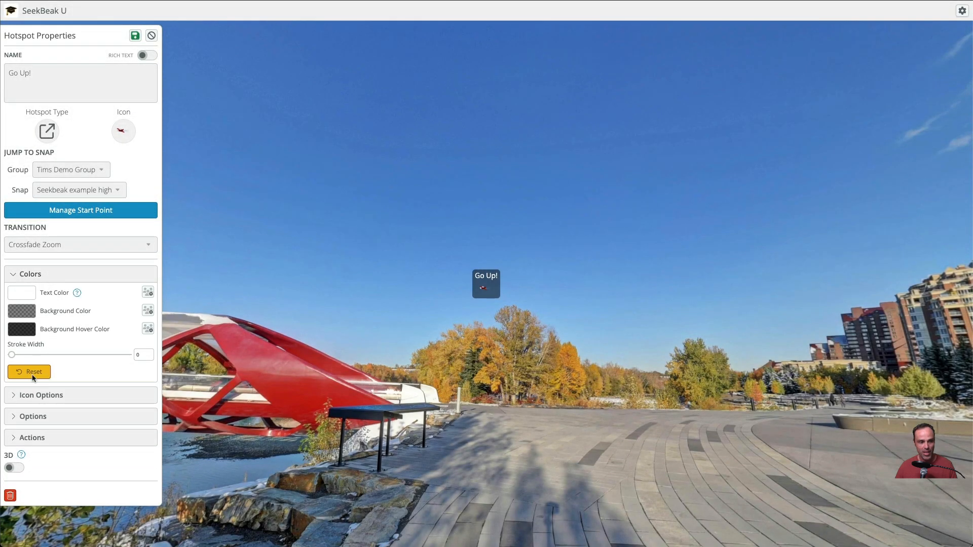
left_click(38, 276)
left_click(39, 296)
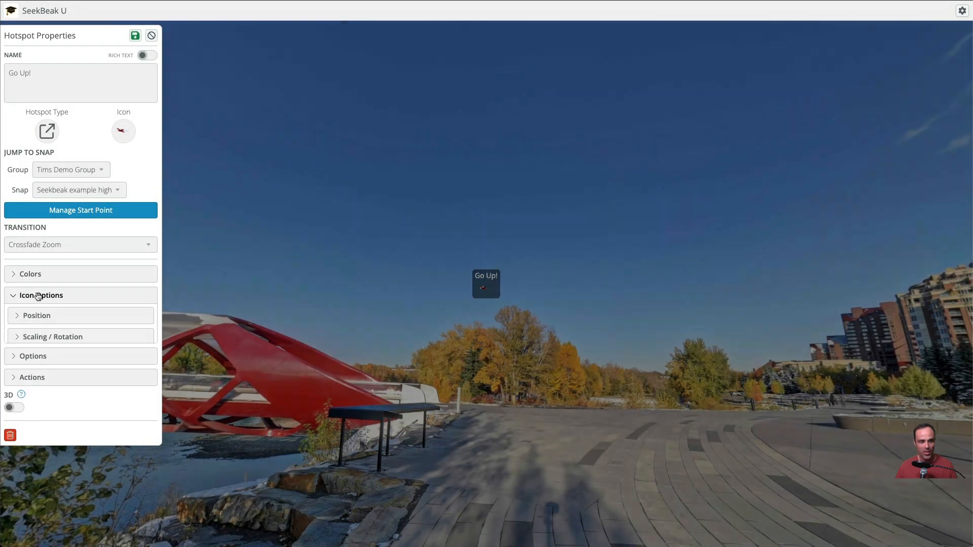
left_click(42, 337)
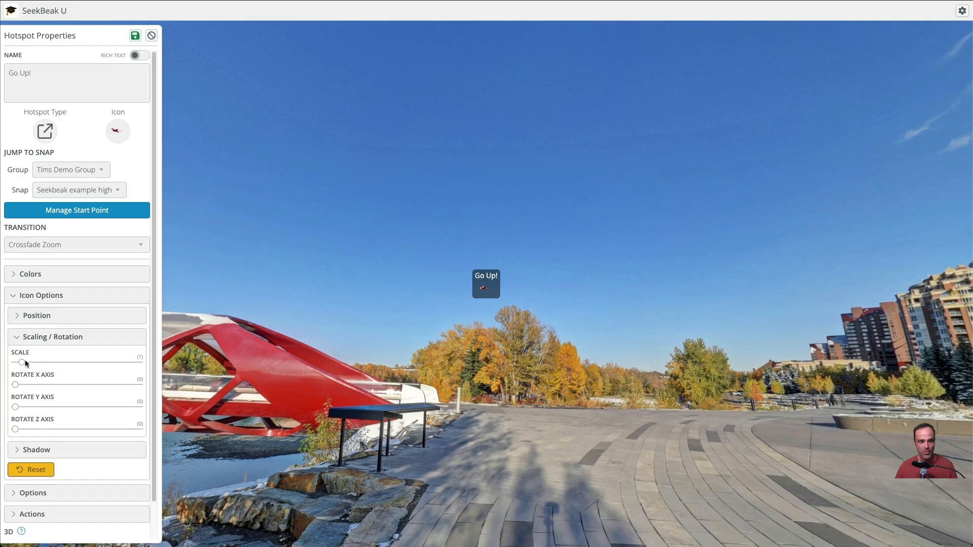
left_click_drag(22, 363, 102, 361)
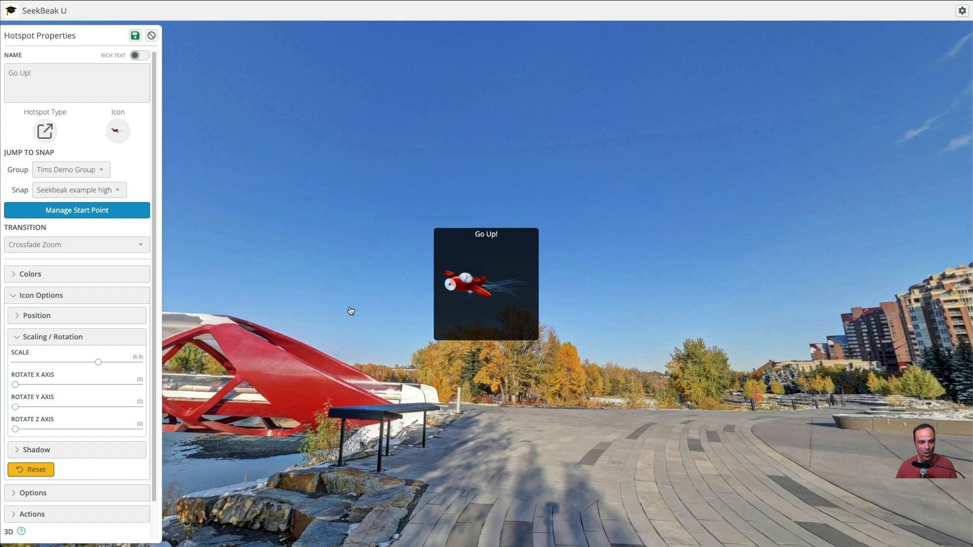
mouse_move(23, 427)
left_mouse_down()
mouse_move(35, 430)
mouse_move(15, 432)
mouse_move(32, 433)
left_mouse_up()
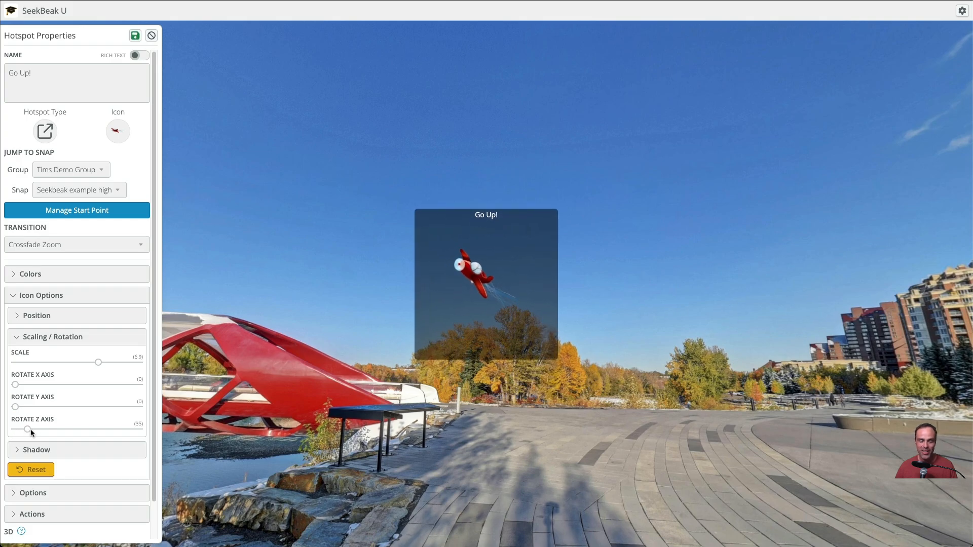
left_click_drag(98, 362, 77, 362)
Step: Make the hotspot's background color and background hover color fully transparent with an alpha of 0
left_click(47, 276)
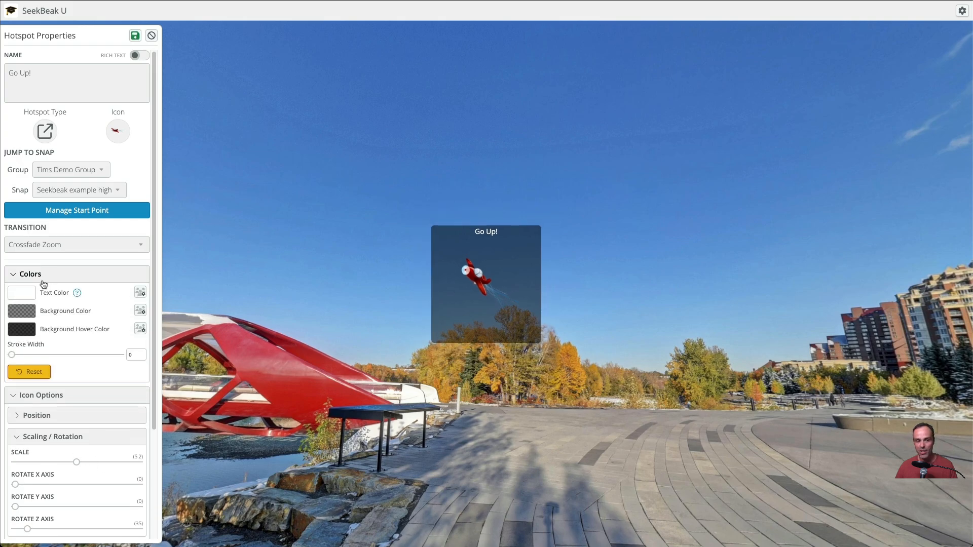
left_click(21, 312)
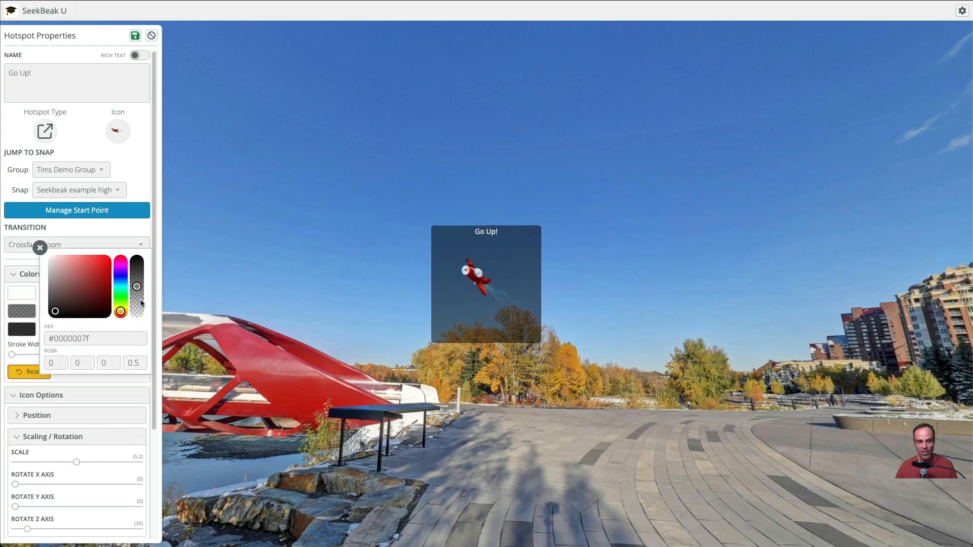
left_click_drag(141, 301, 138, 321)
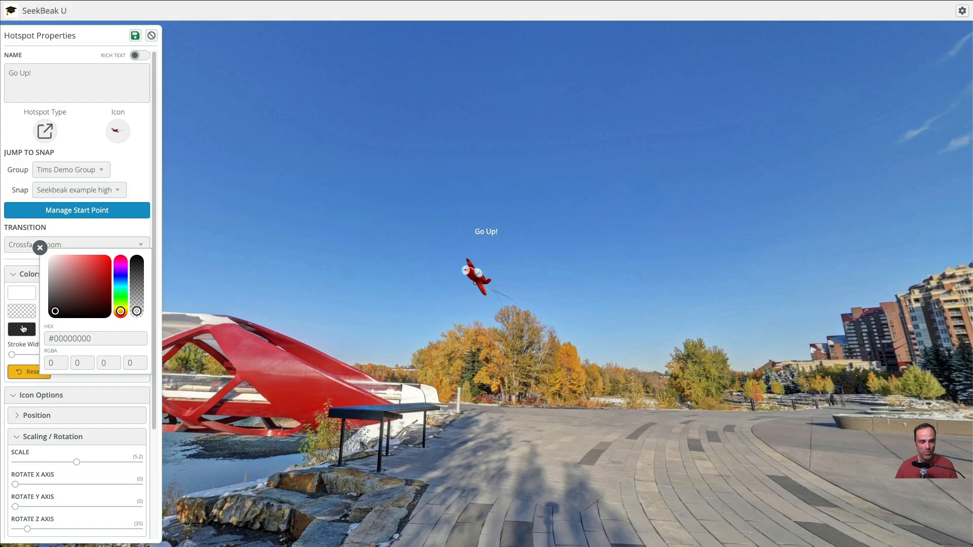
left_click(43, 247)
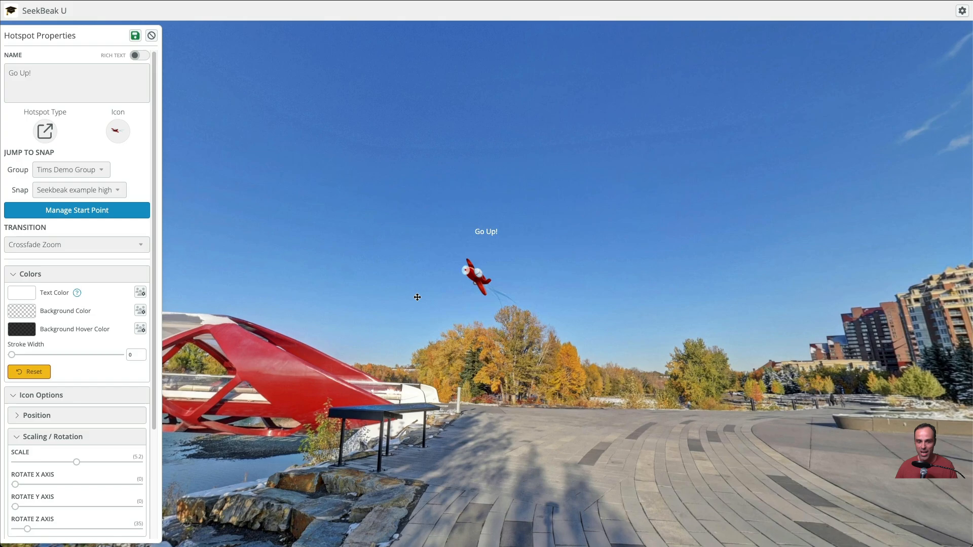
left_click(34, 333)
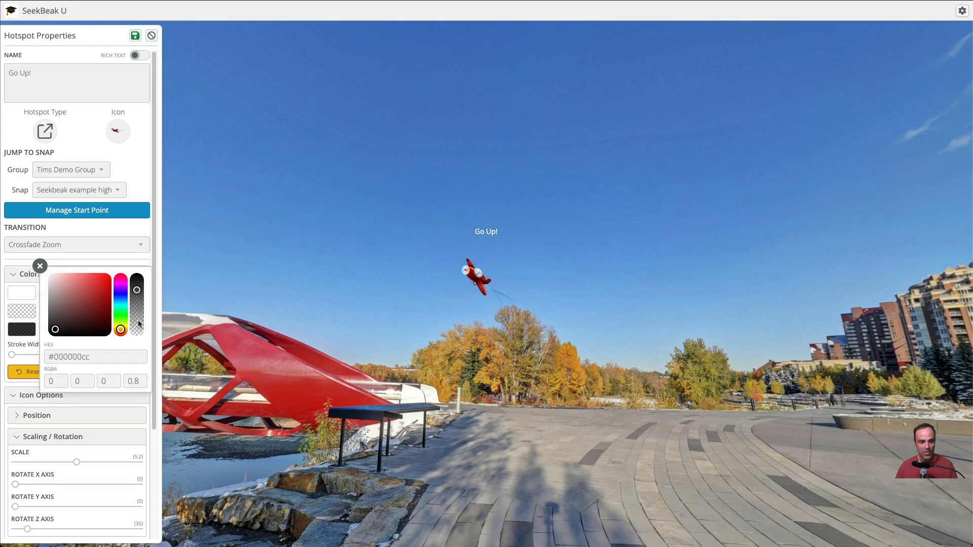
left_click_drag(138, 320, 138, 330)
left_click(40, 266)
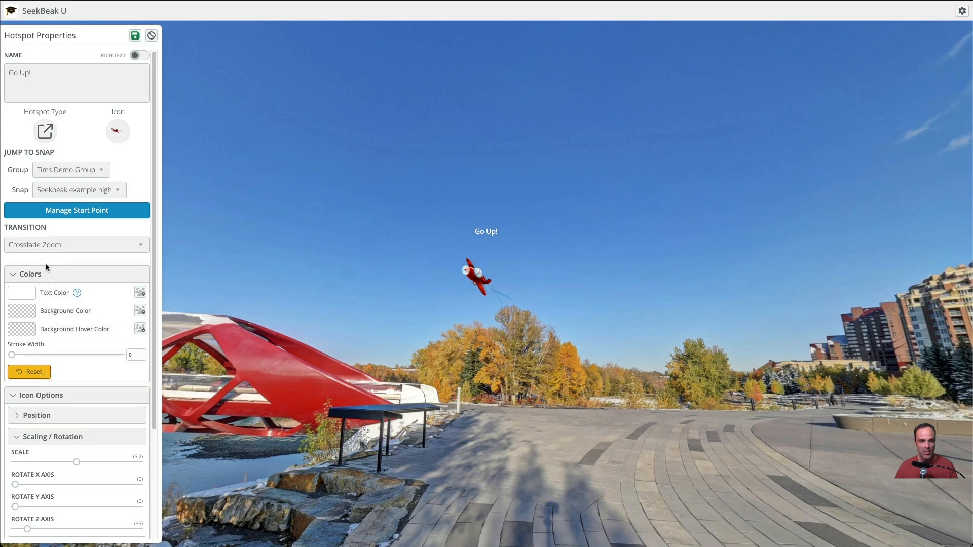
Step: Clear the hotspot's "Go Up!" name so that only the icon is used
key("BackSpace")
key("BackSpace")
key("BackSpace")
key("BackSpace")
key("BackSpace")
key("BackSpace")
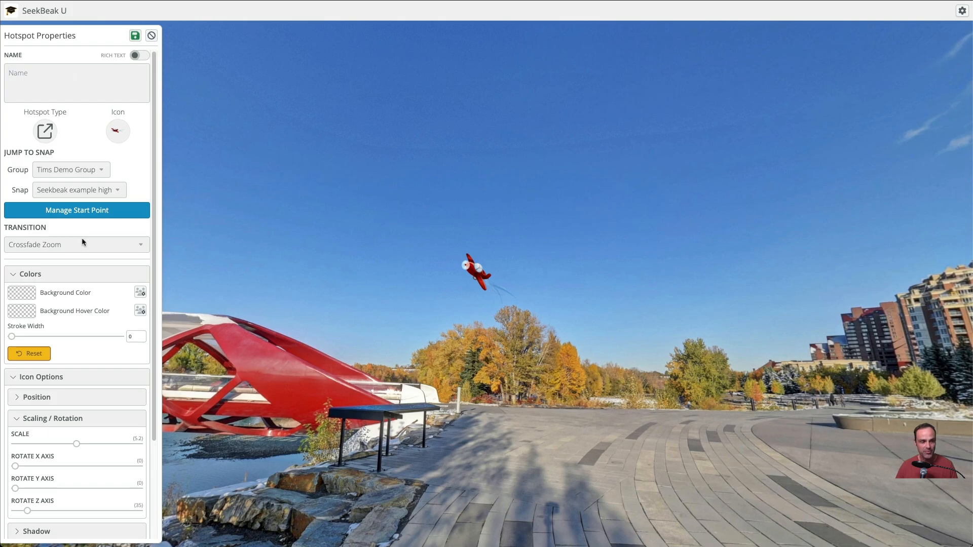
Step: Set the airplane icon's Z axis rotation to 83 degrees, then save the hotspot and the snap
scroll(60, 426, "down", 1)
left_click_drag(27, 491, 47, 499)
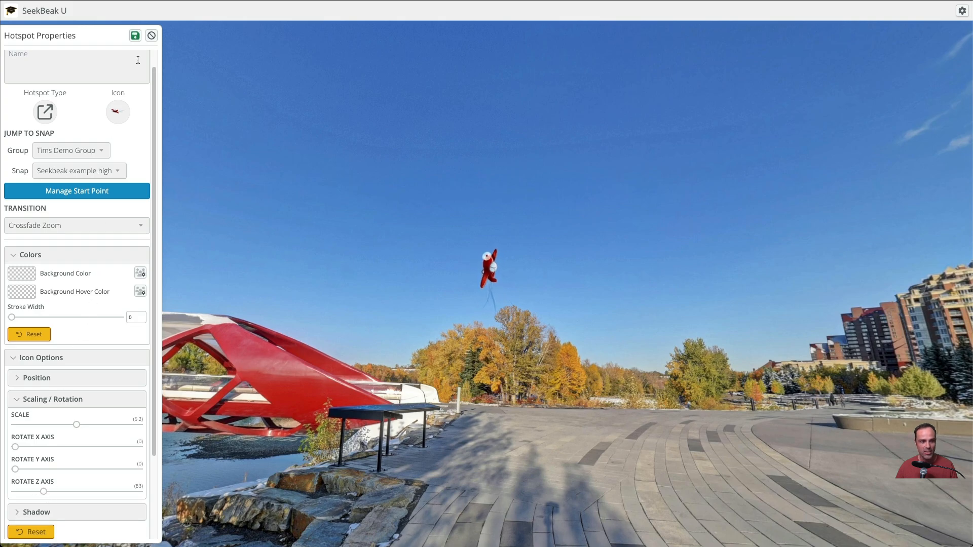
left_click(135, 36)
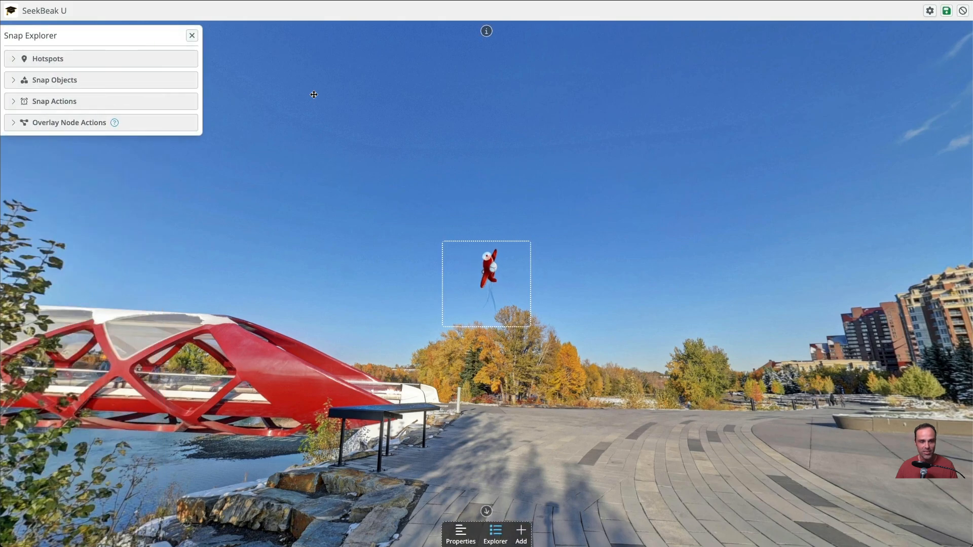
left_click(948, 12)
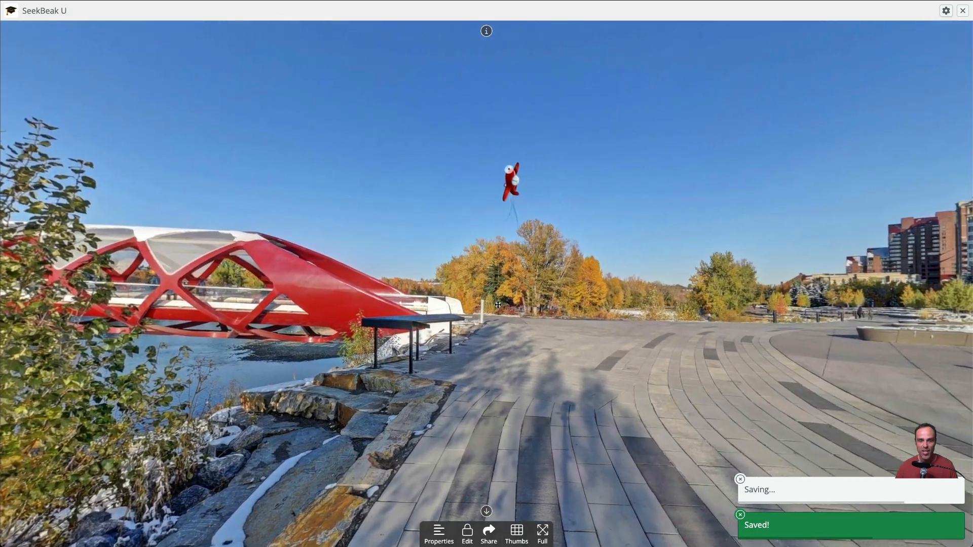
Step: Test the airplane hotspots by jumping back and forth between the low and high snaps
left_click(516, 183)
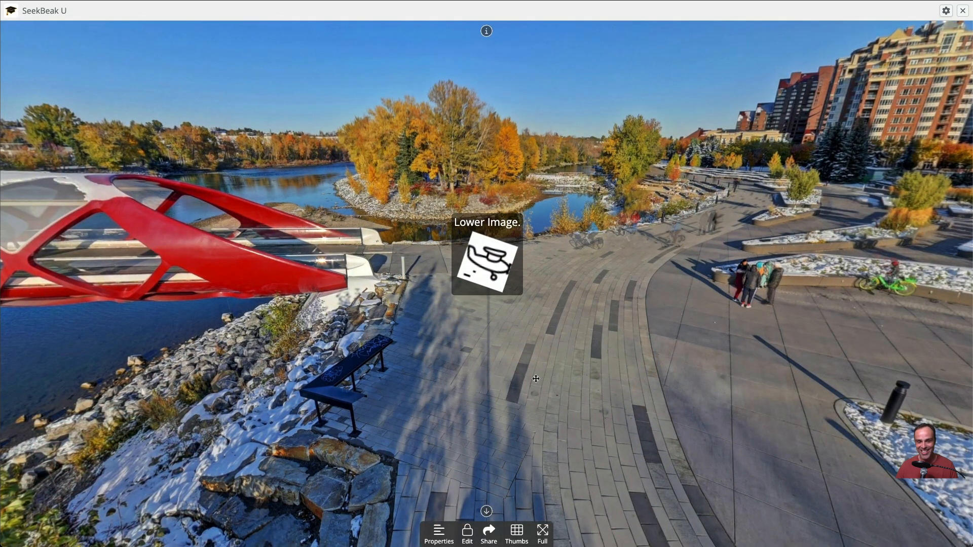
left_click(484, 261)
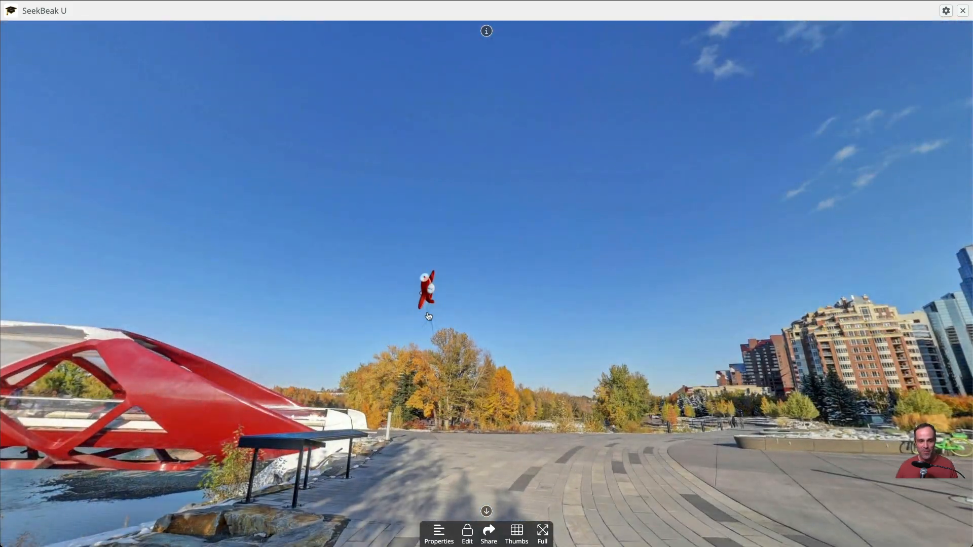
left_click(430, 307)
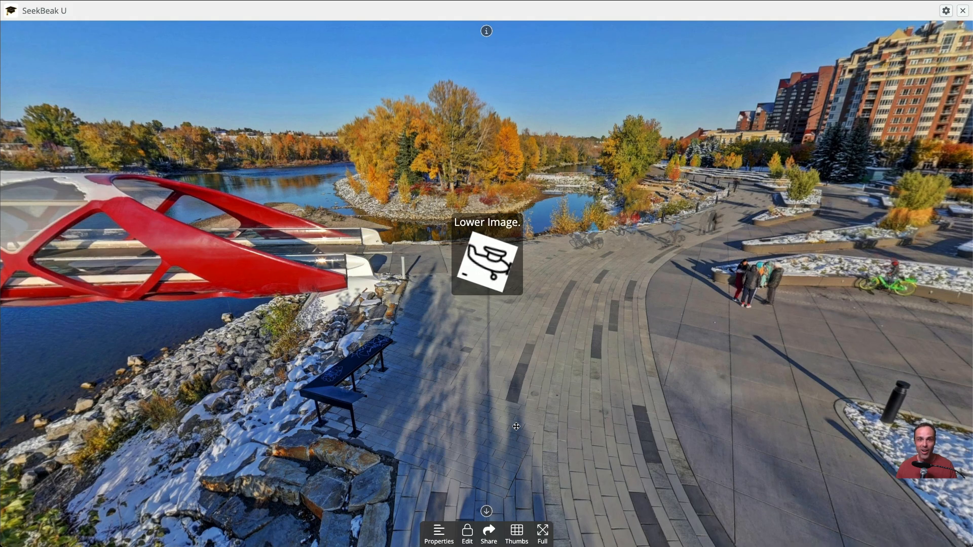
Step: Review the properties of the "Lower Image." hotspot in edit mode and close them without changes
left_click(463, 530)
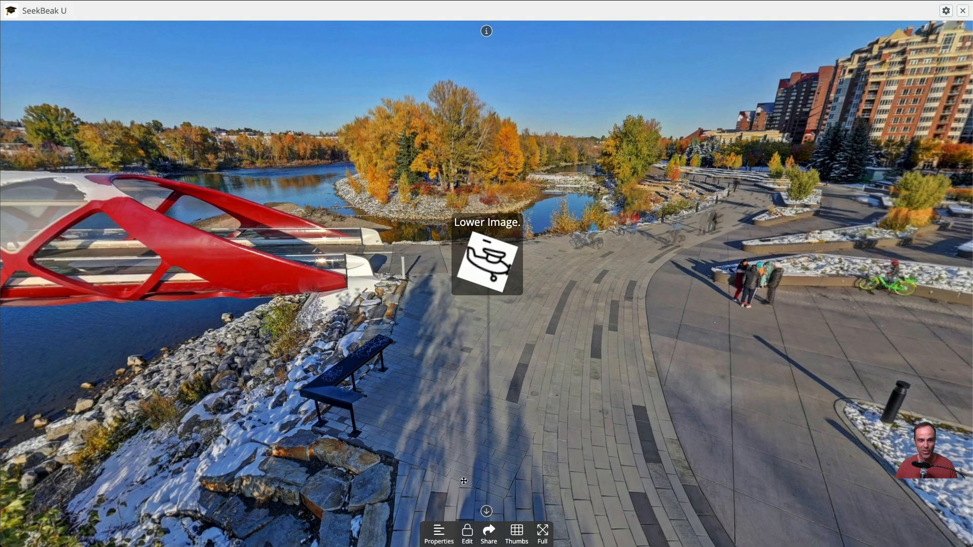
left_click(469, 531)
left_click(472, 265)
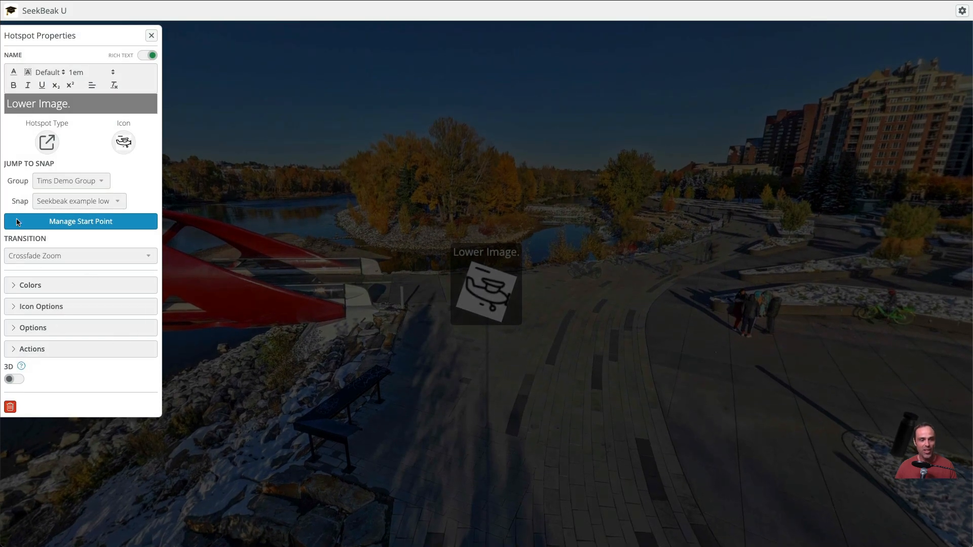
left_click(152, 35)
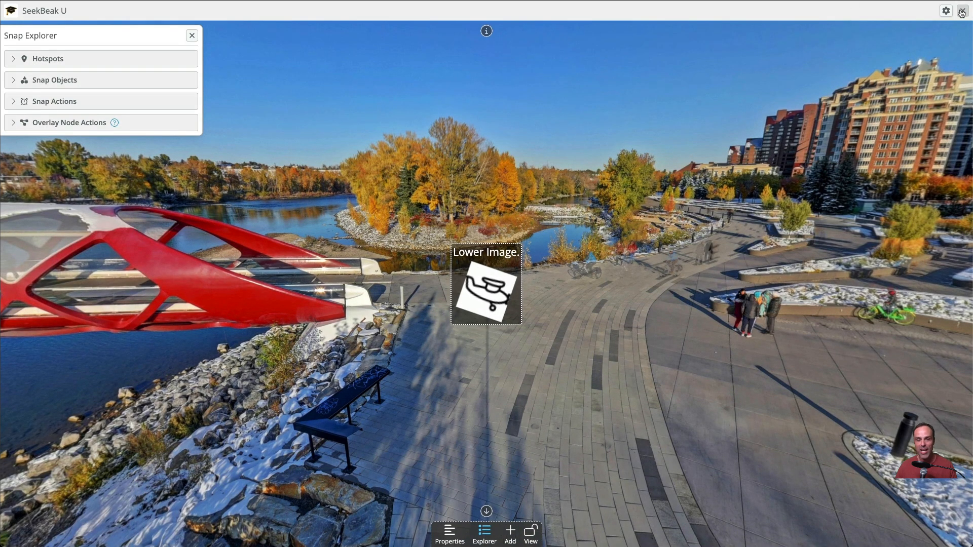